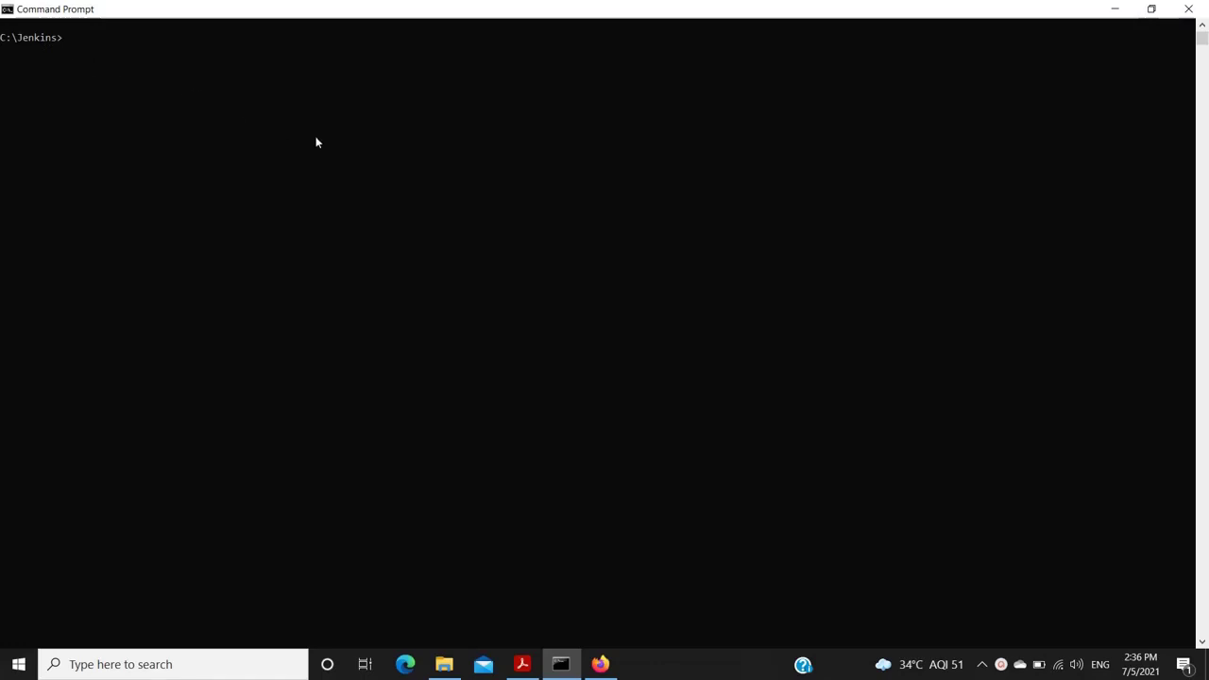
- Start the Jenkins server with java -jar jenkins.war, and open localhost:8080 in Firefox
type("java -jar jenkins.war")
key("Return")
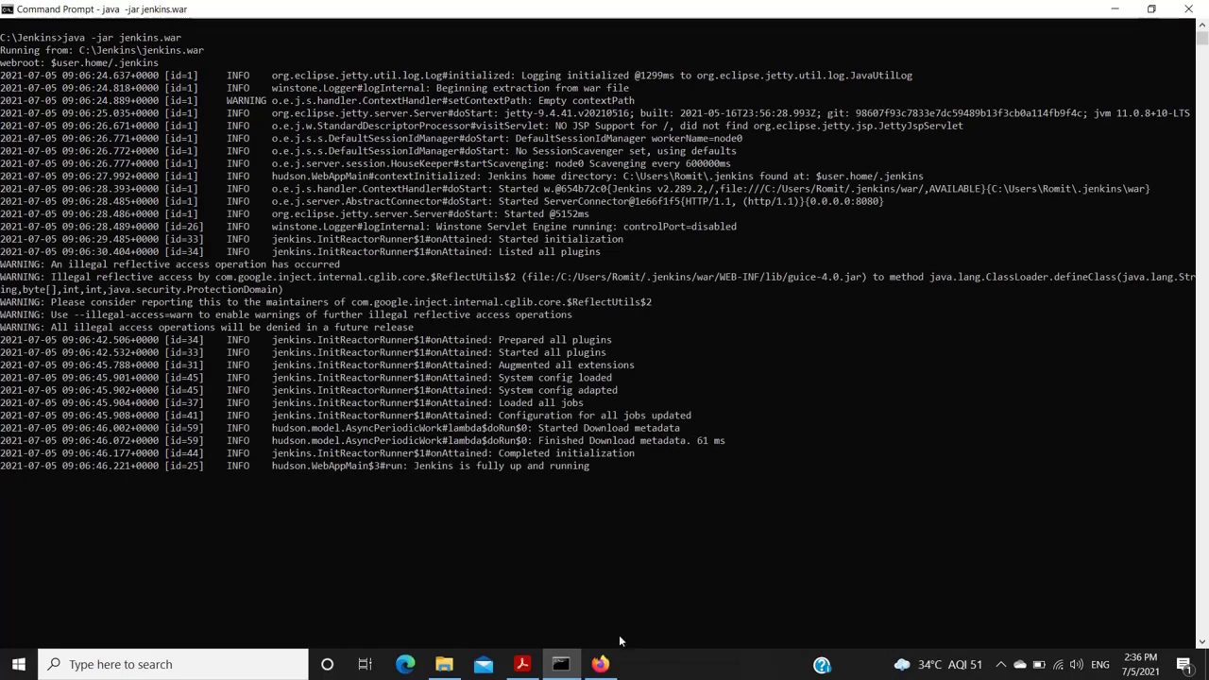
left_click(599, 664)
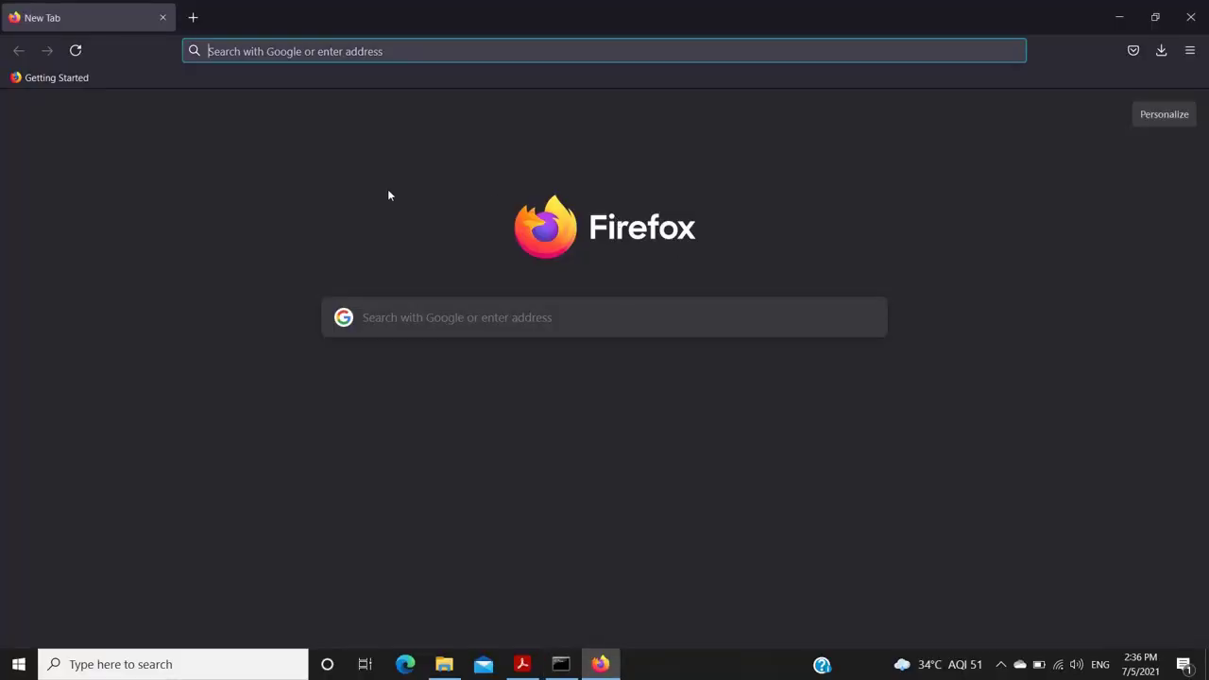
type("localhost:8080/")
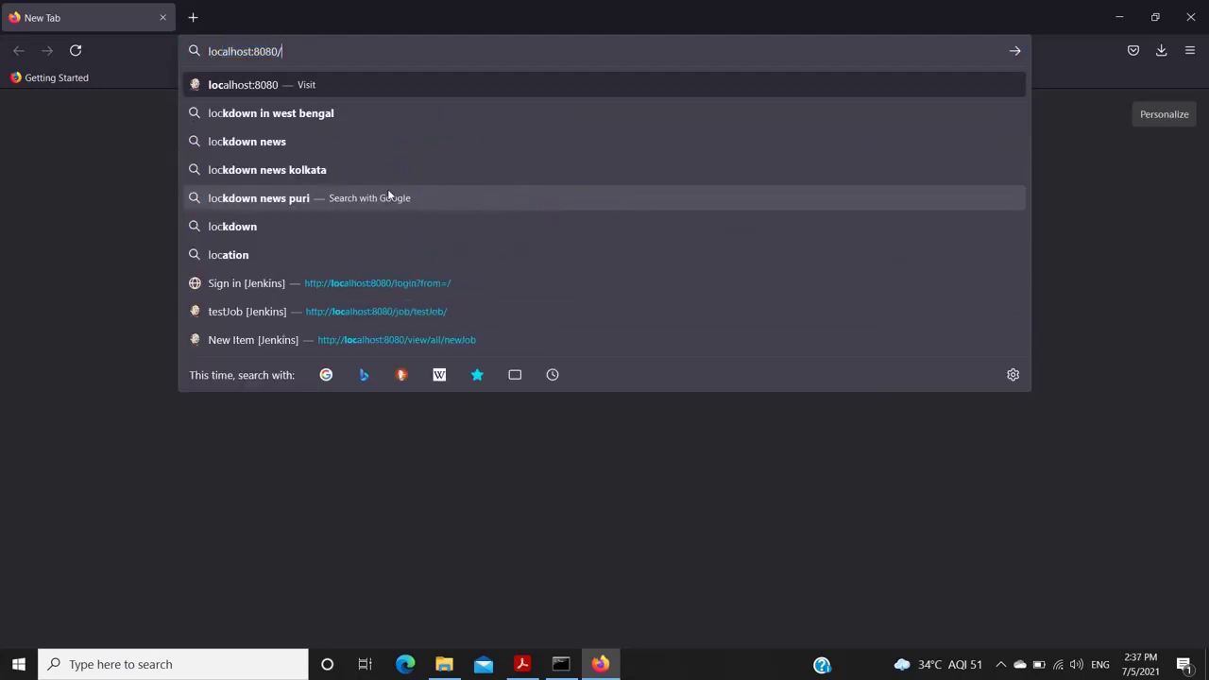
key("Return")
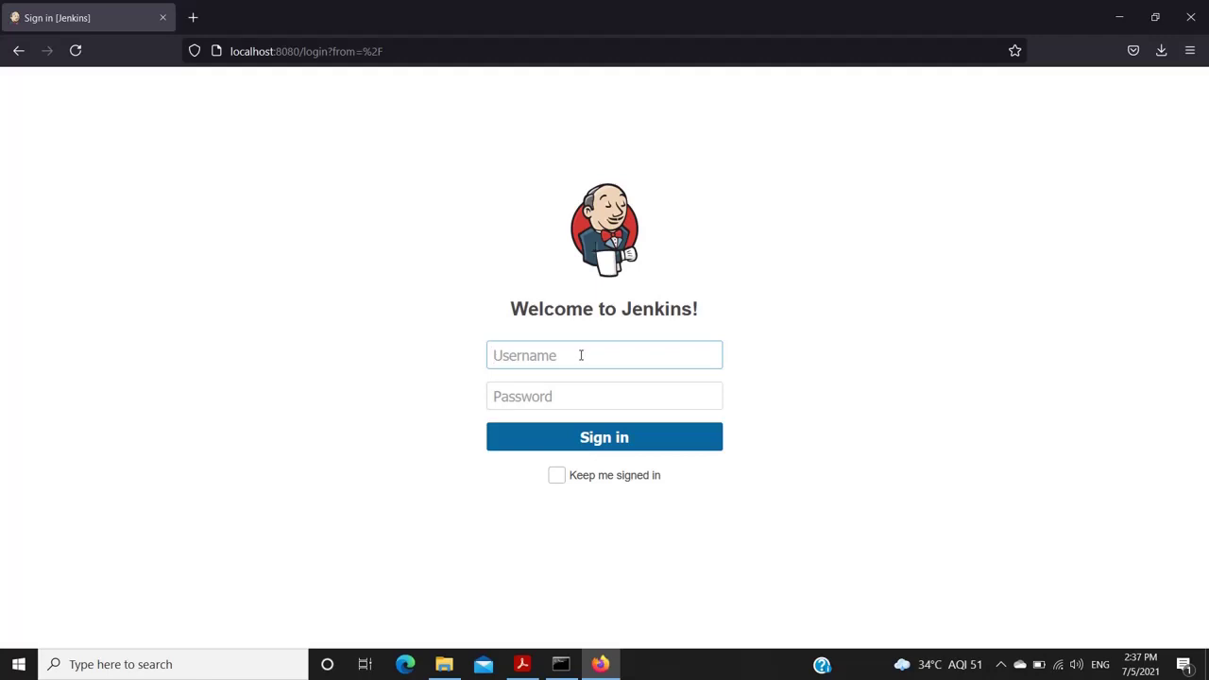
- Sign in to Jenkins with the account username and password, and decline saving the login in the browser
type("omega")
key("Tab")
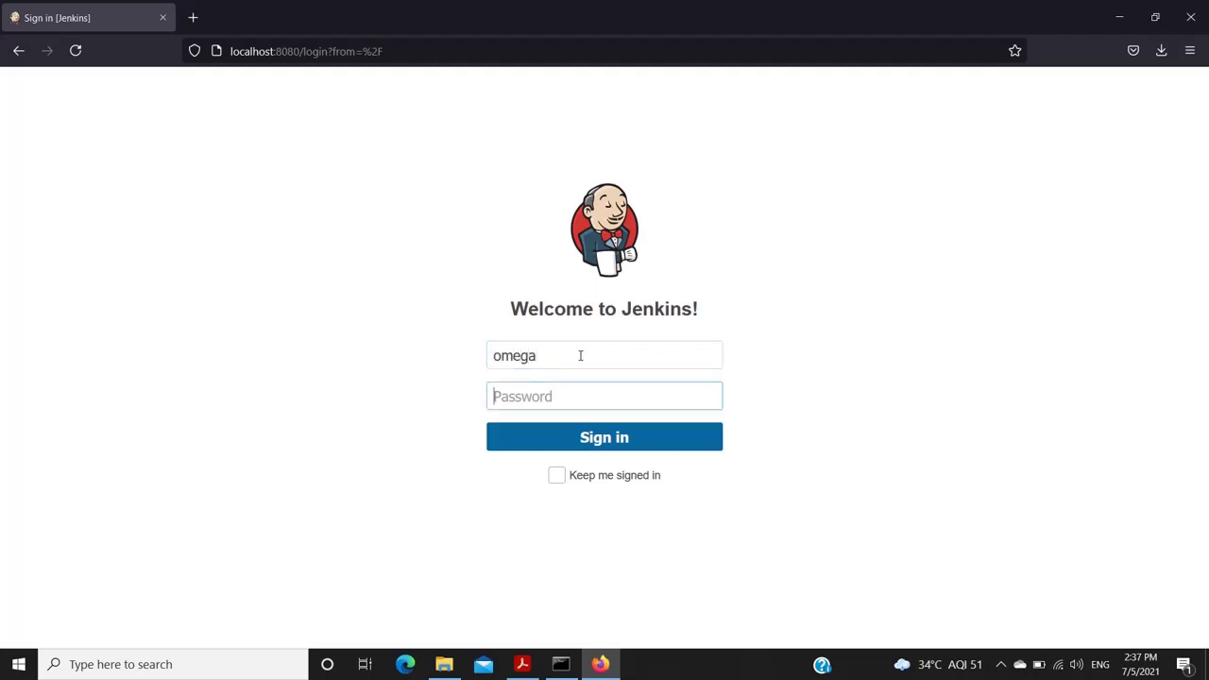
type("*****")
key("Return")
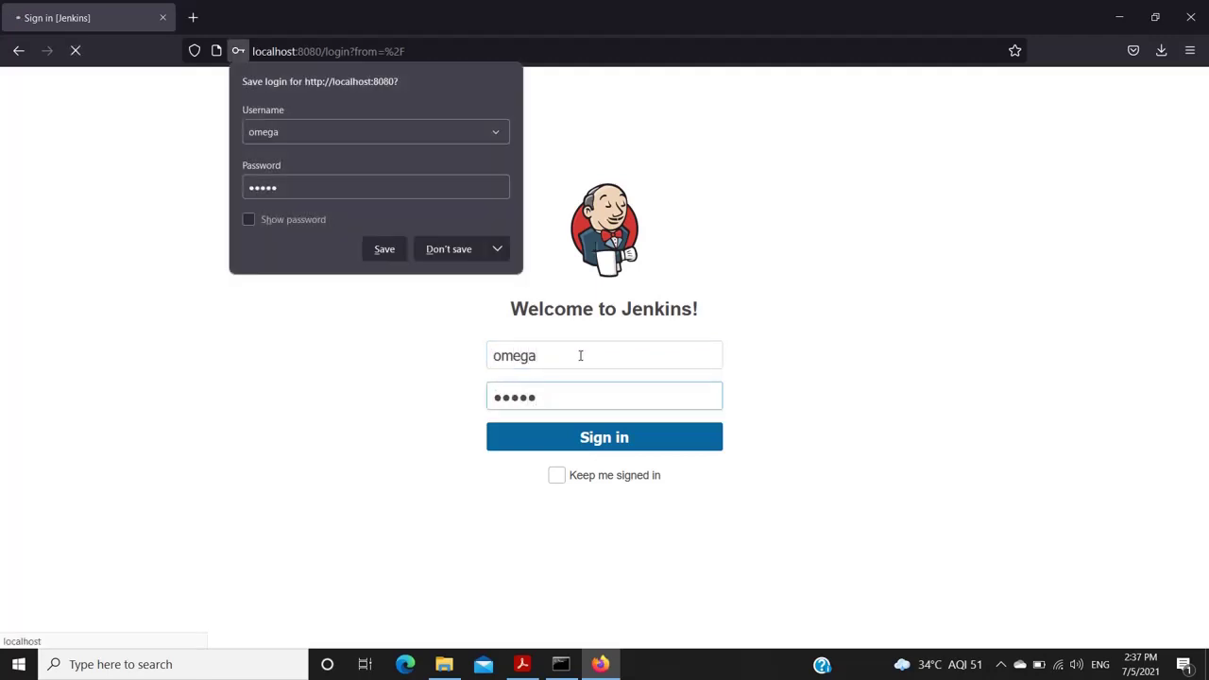
left_click(456, 251)
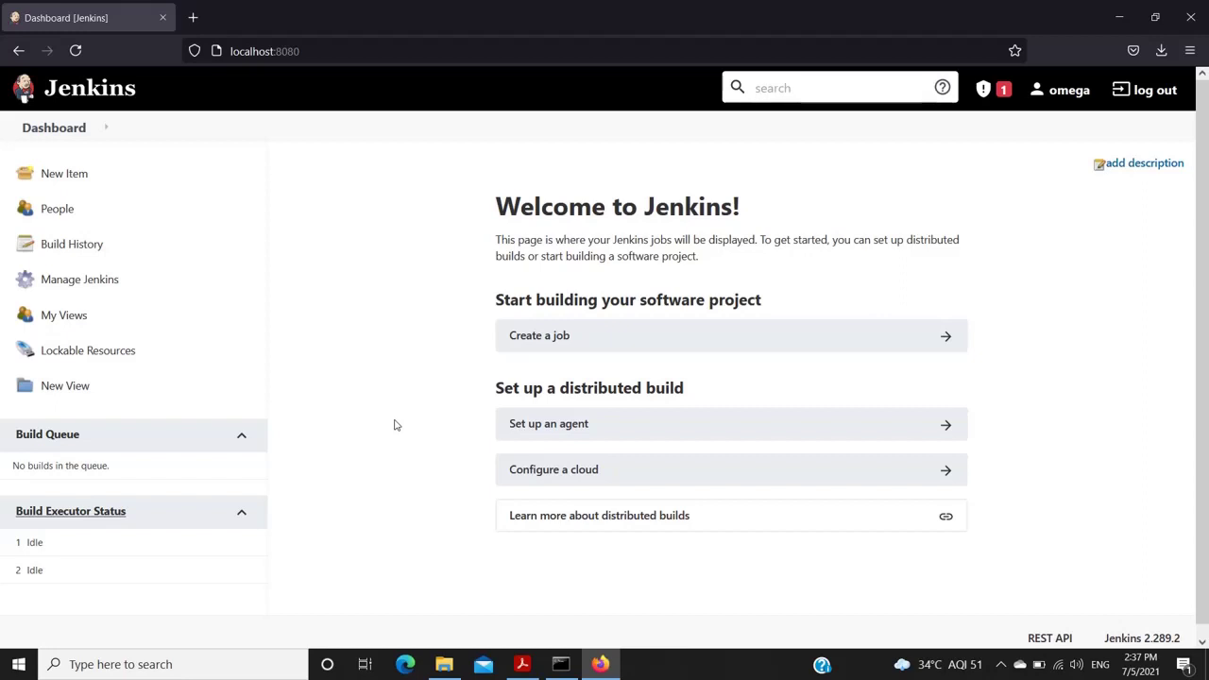
- Create a new Freestyle project named HelloJ
left_click(85, 177)
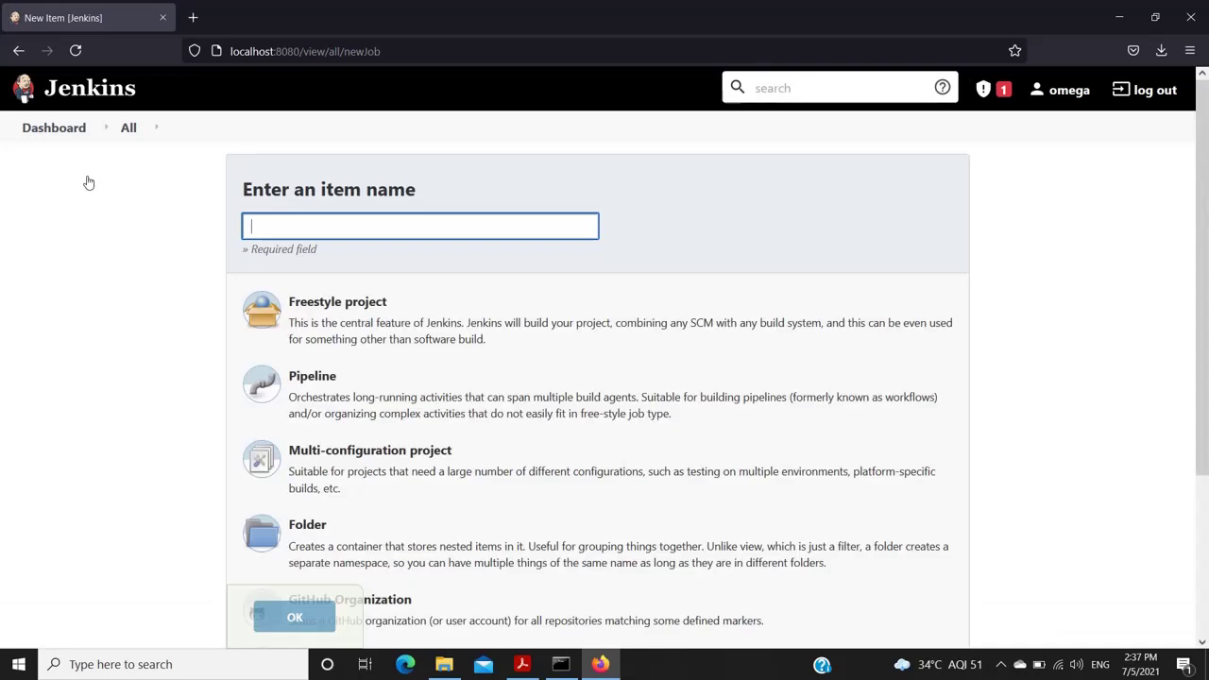
left_click(299, 225)
type("H")
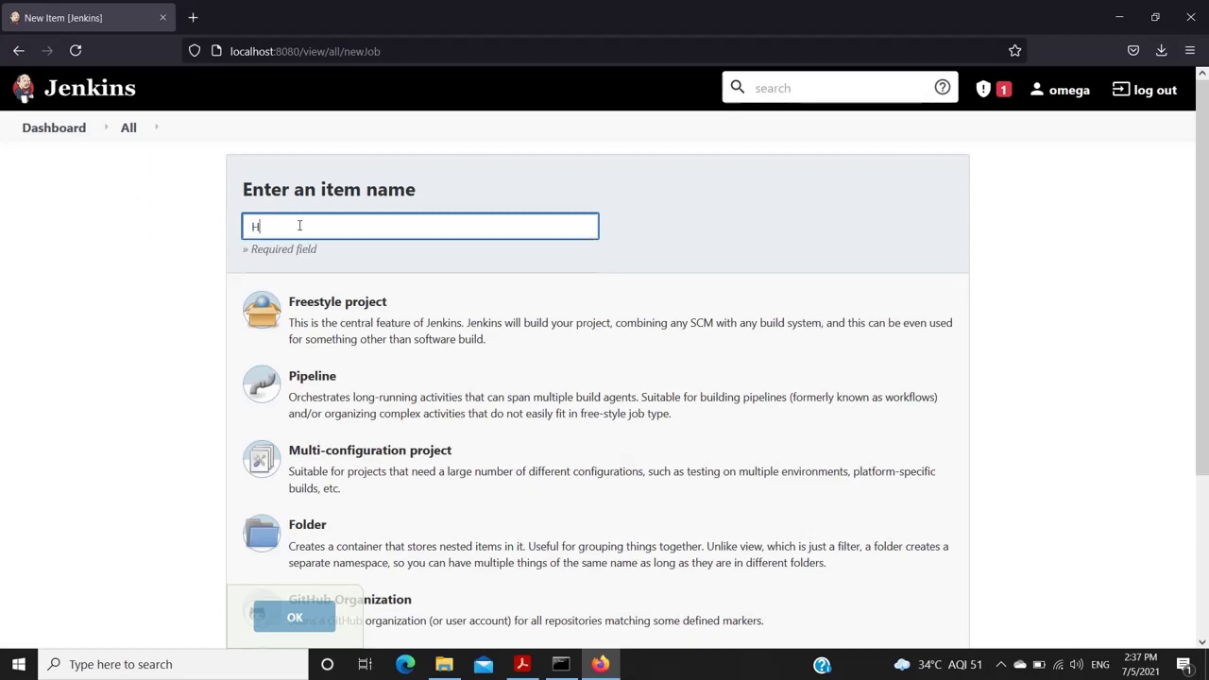
type("elloJ")
scroll(521, 356, "down", 2)
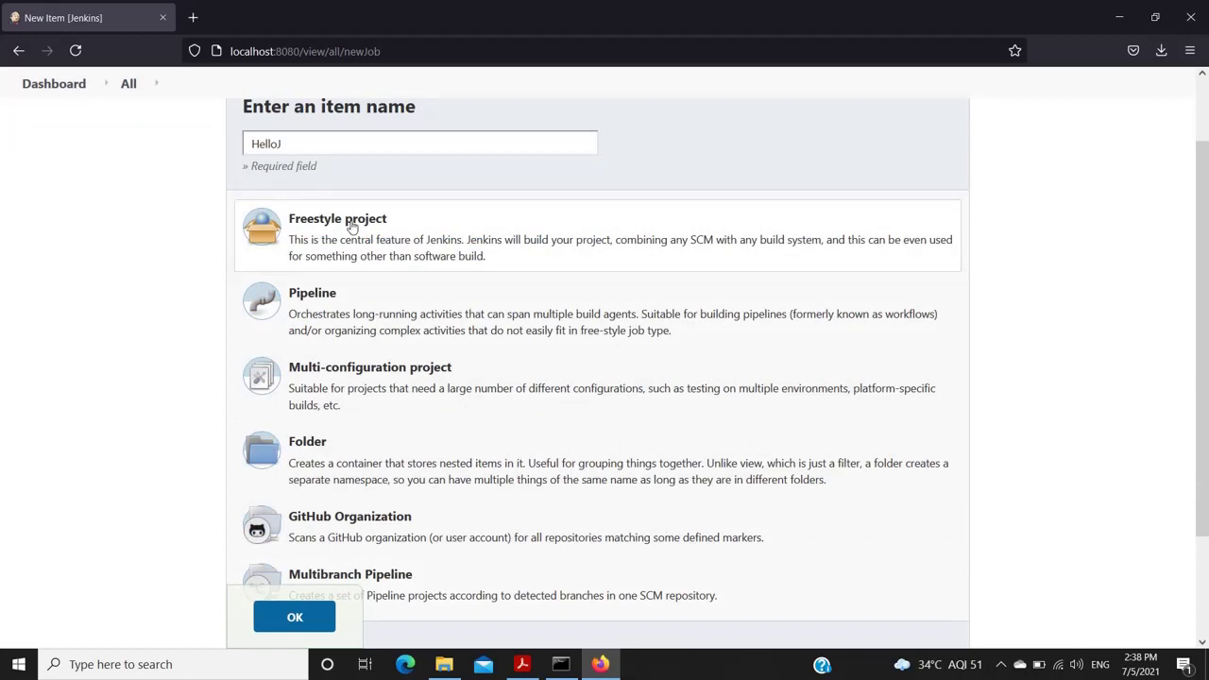
left_click_drag(396, 243, 391, 242)
left_click(292, 618)
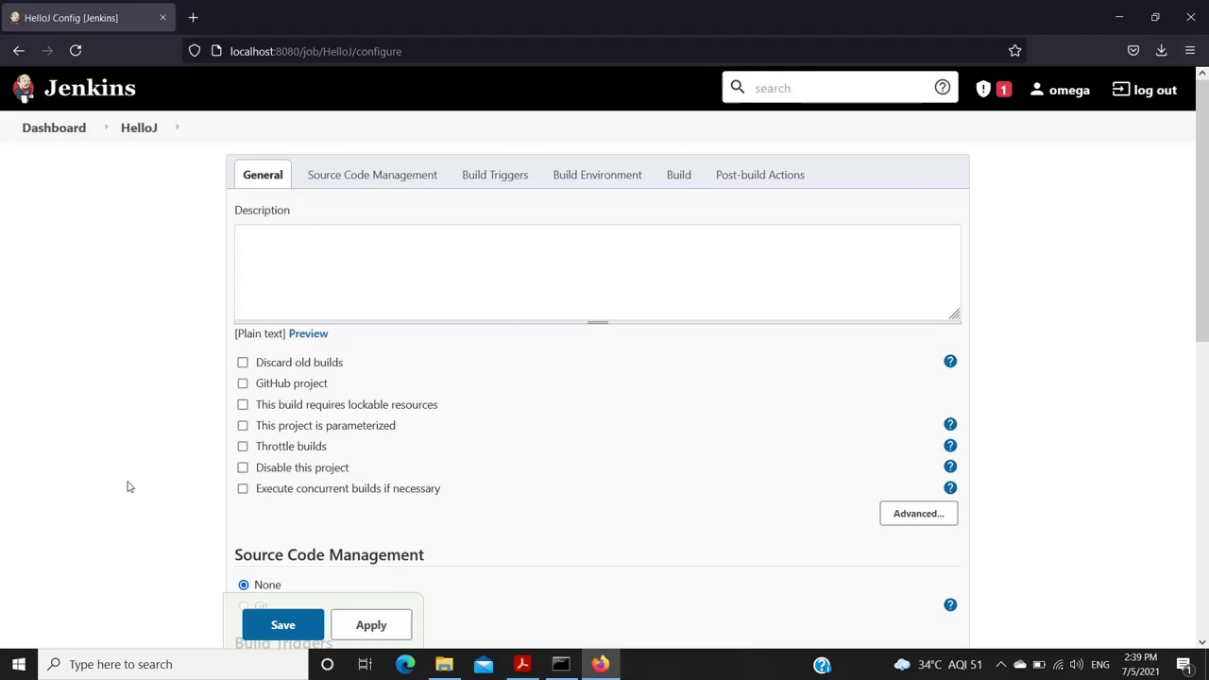
- Review the HelloJ configuration sections, including source code management, build triggers, build environment and the available build step types
scroll(130, 487, "down", 2)
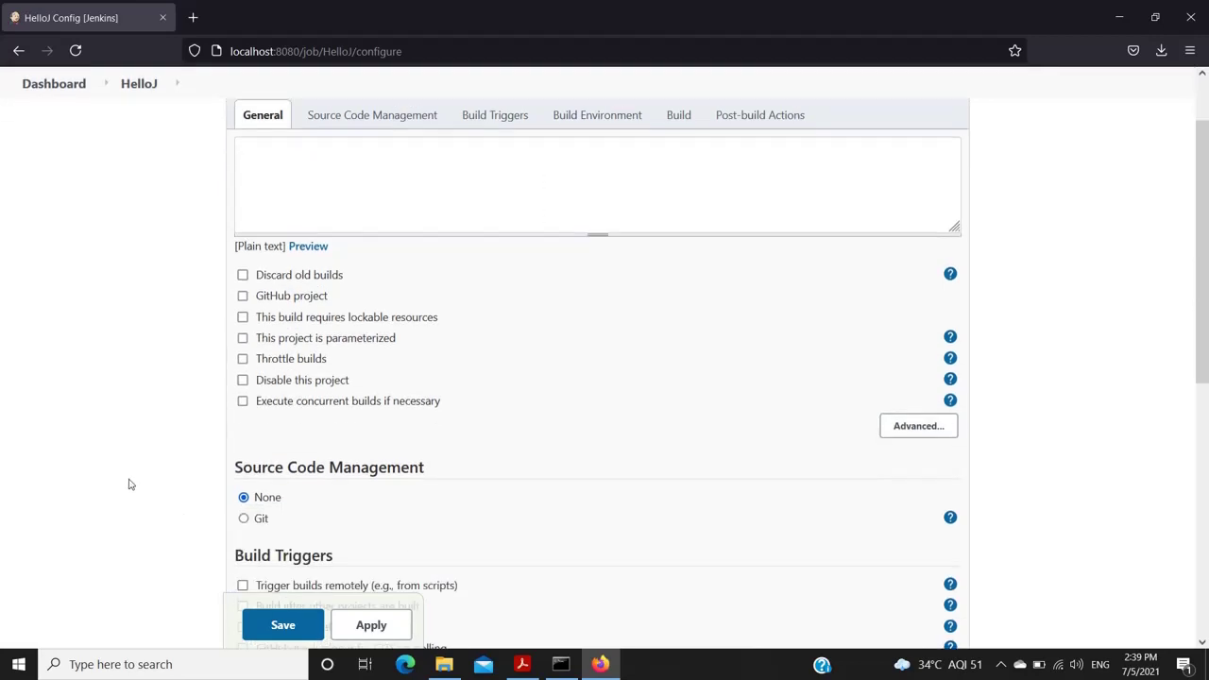
scroll(125, 489, "down", 2)
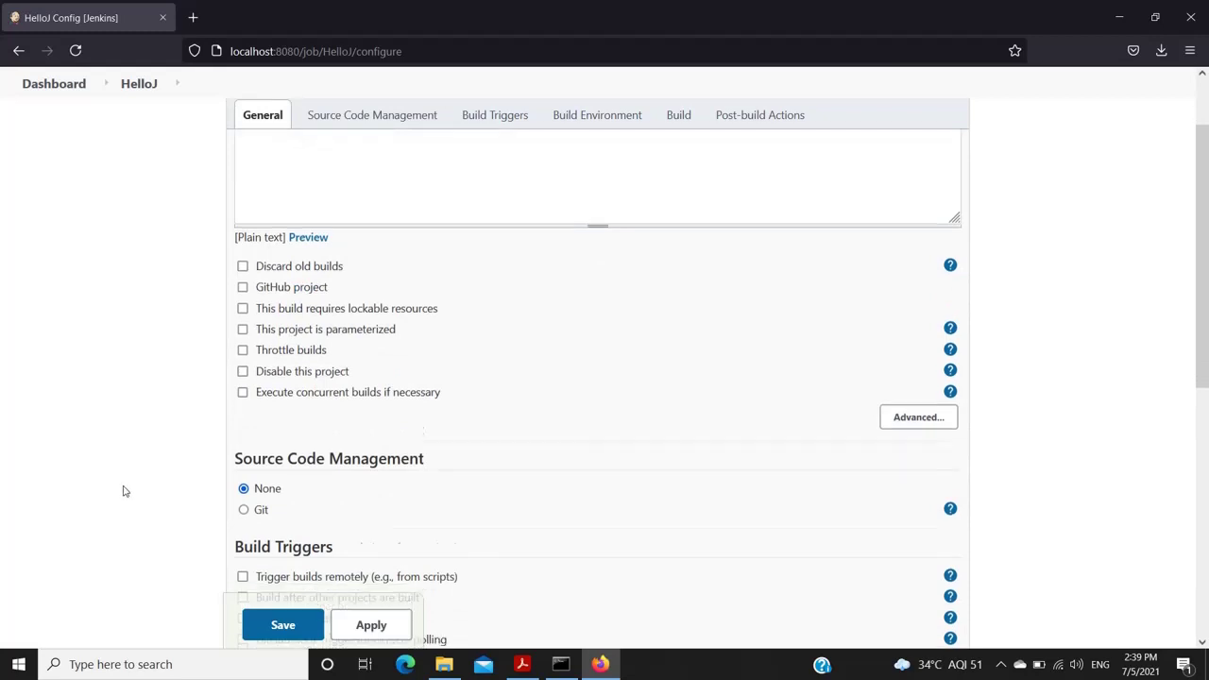
scroll(122, 491, "down", 4)
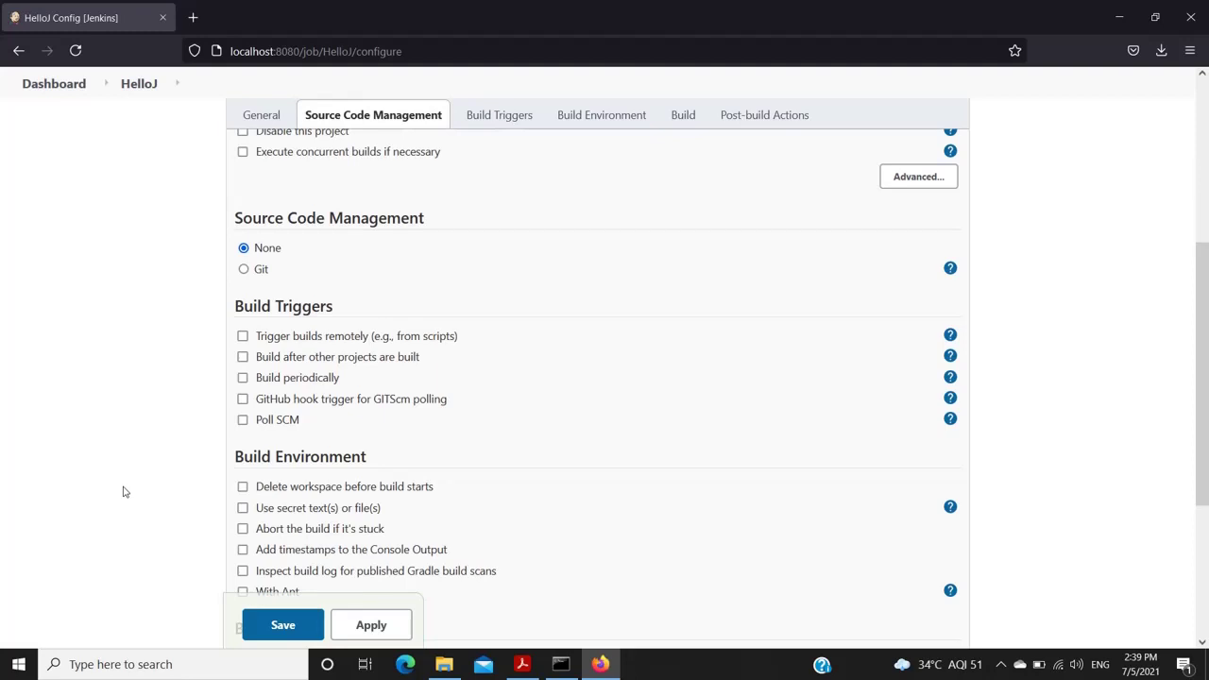
scroll(141, 477, "down", 4)
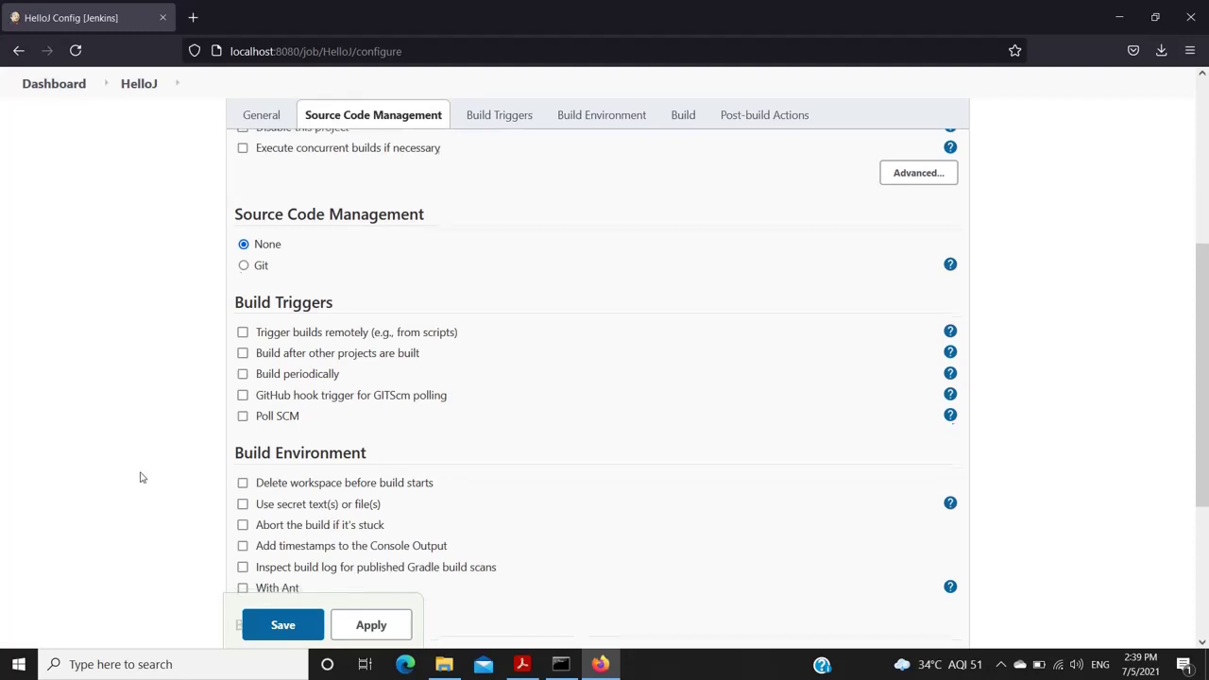
scroll(143, 474, "up", 2)
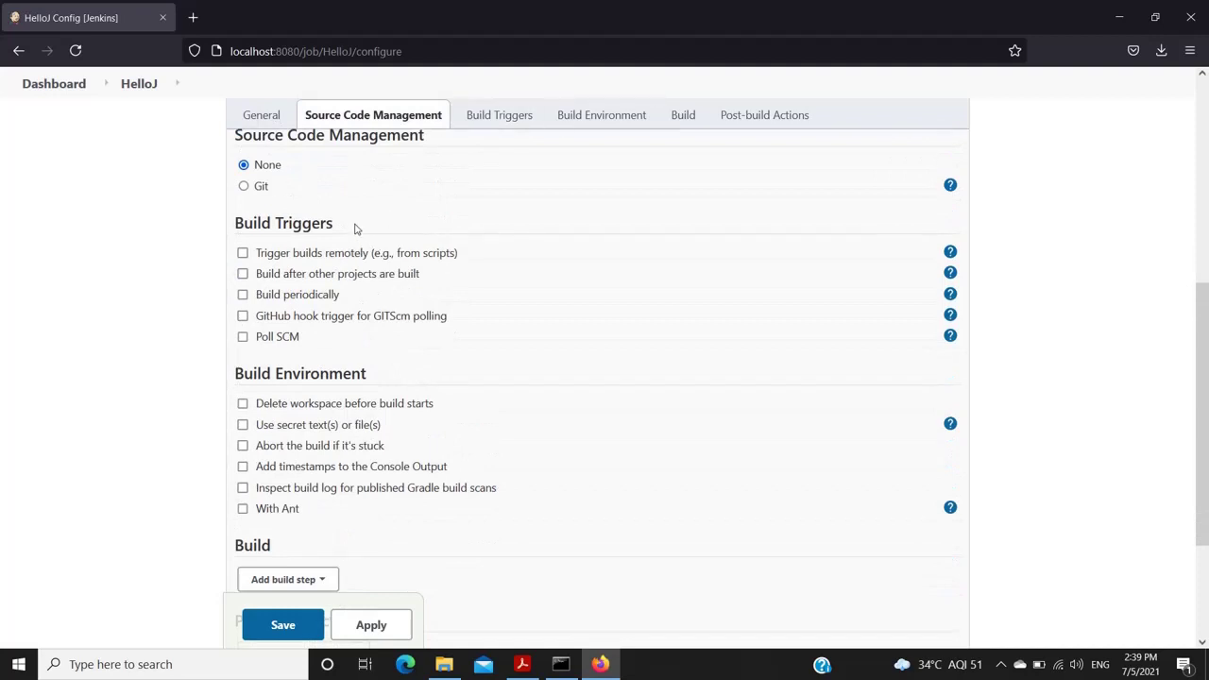
left_click_drag(355, 229, 228, 224)
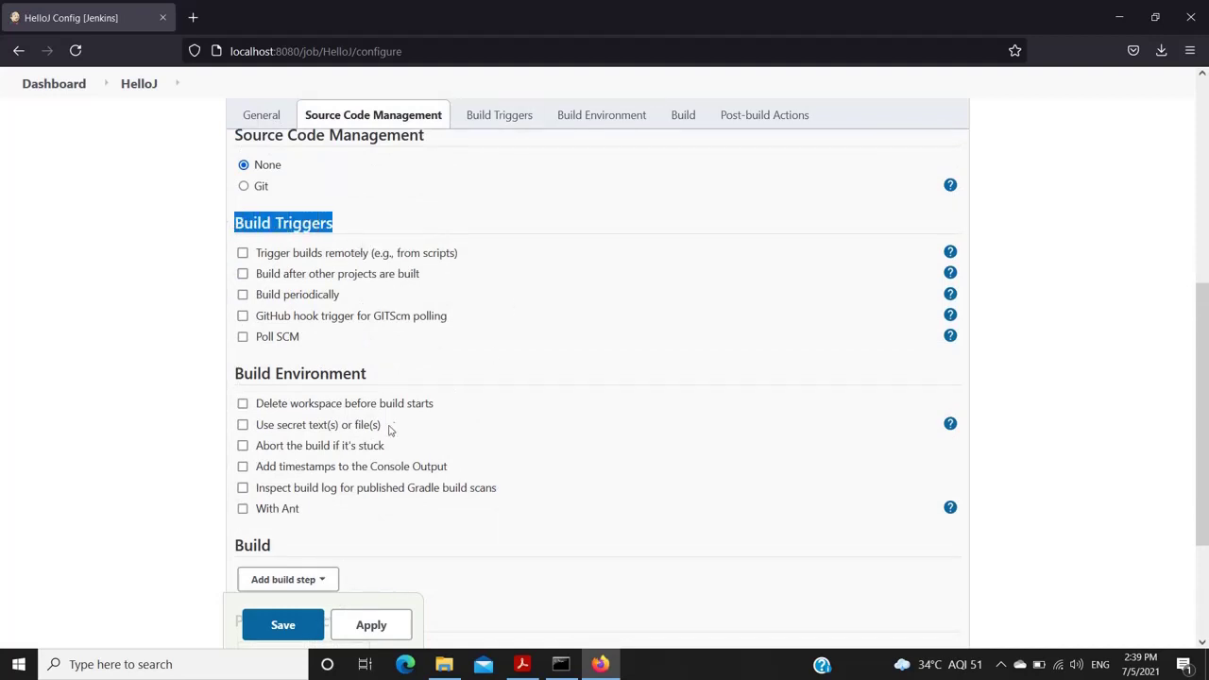
scroll(383, 432, "down", 2)
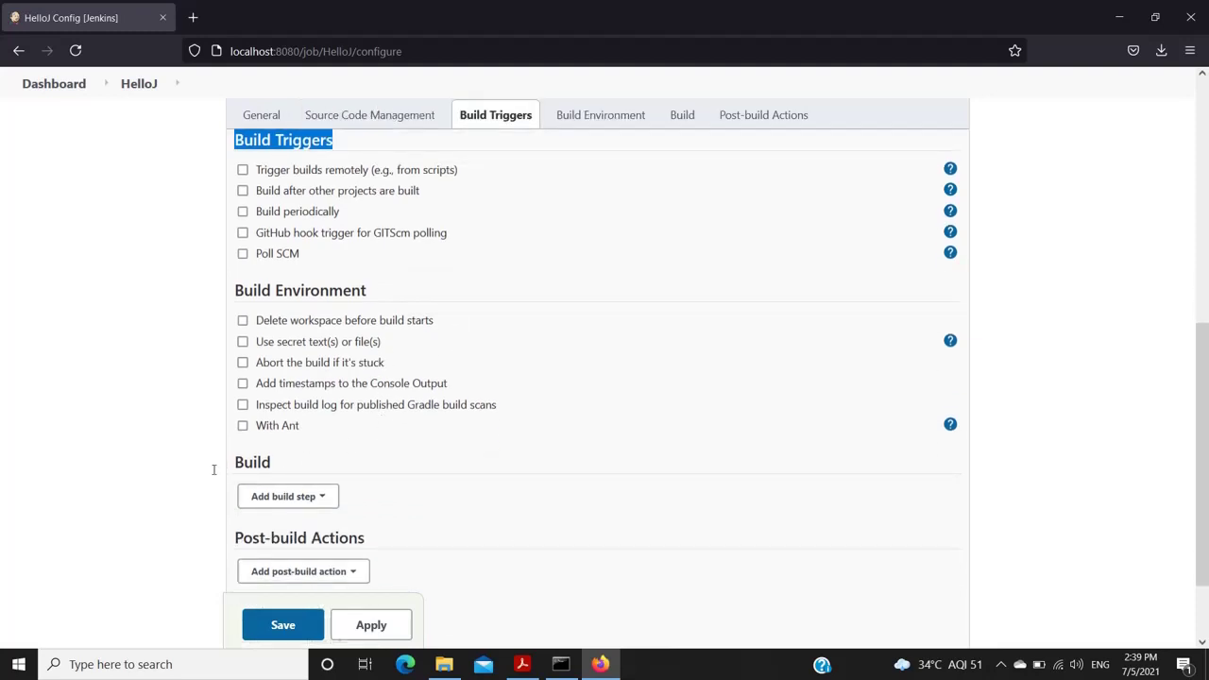
left_click(313, 503)
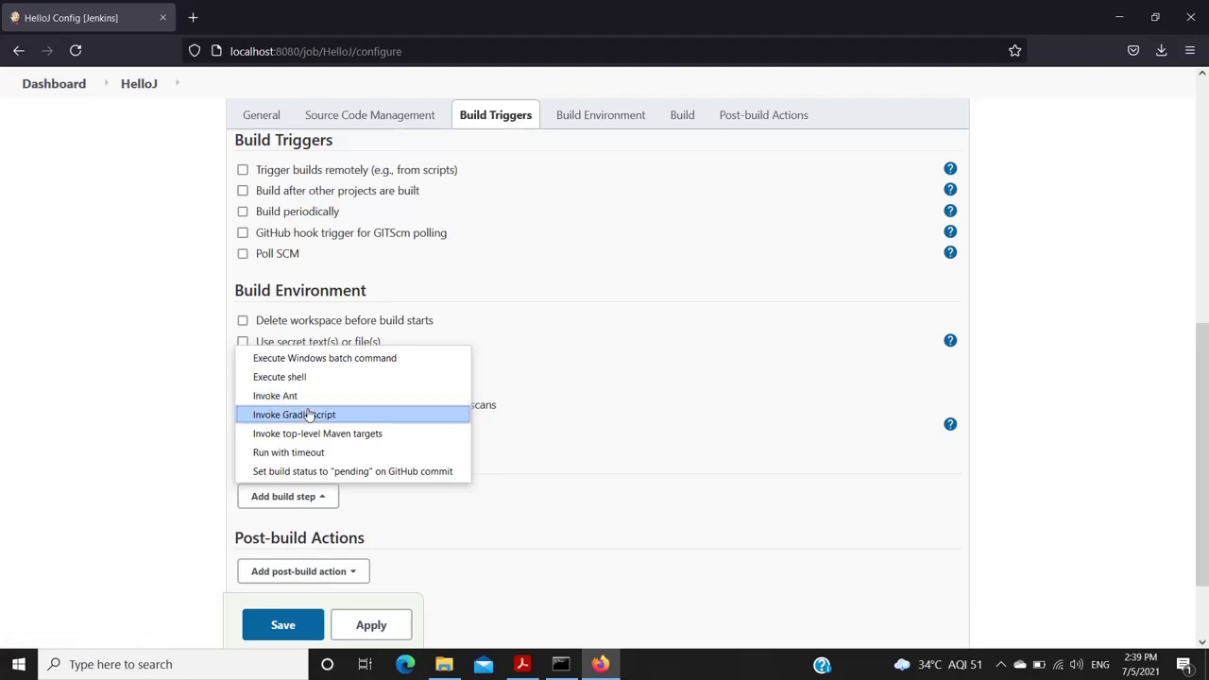
left_click(1022, 482)
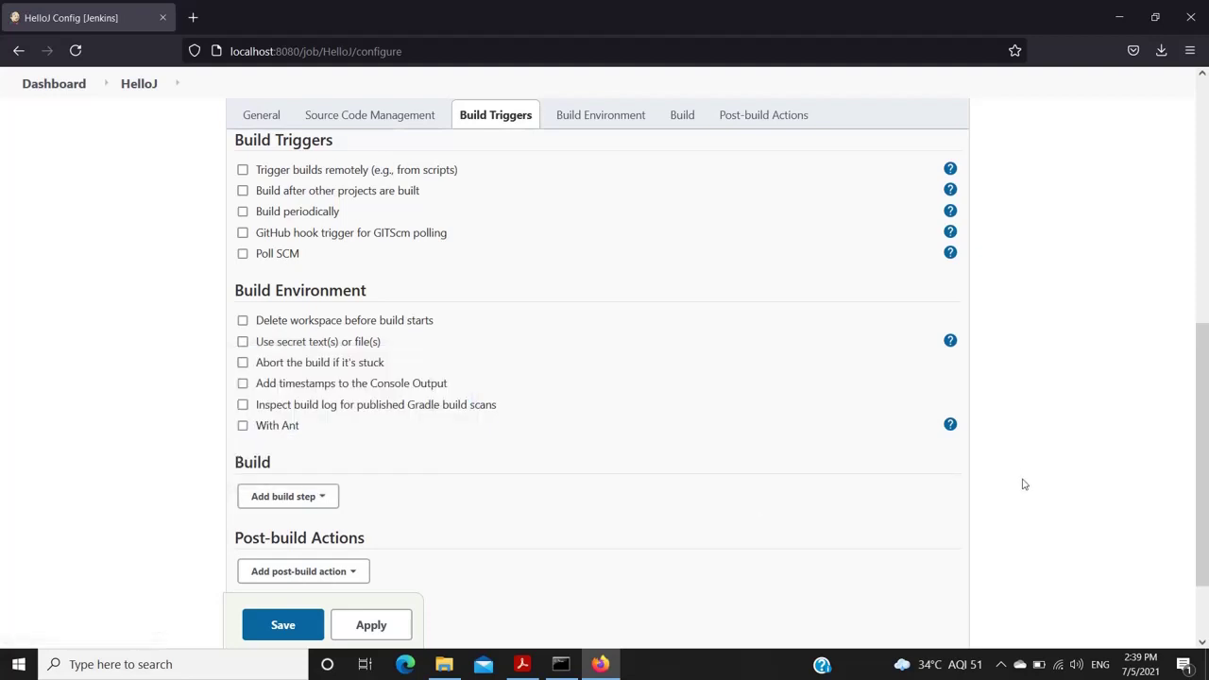
- Add an Execute Windows batch command build step with the command echo "Hello Jenkins"
left_click(310, 500)
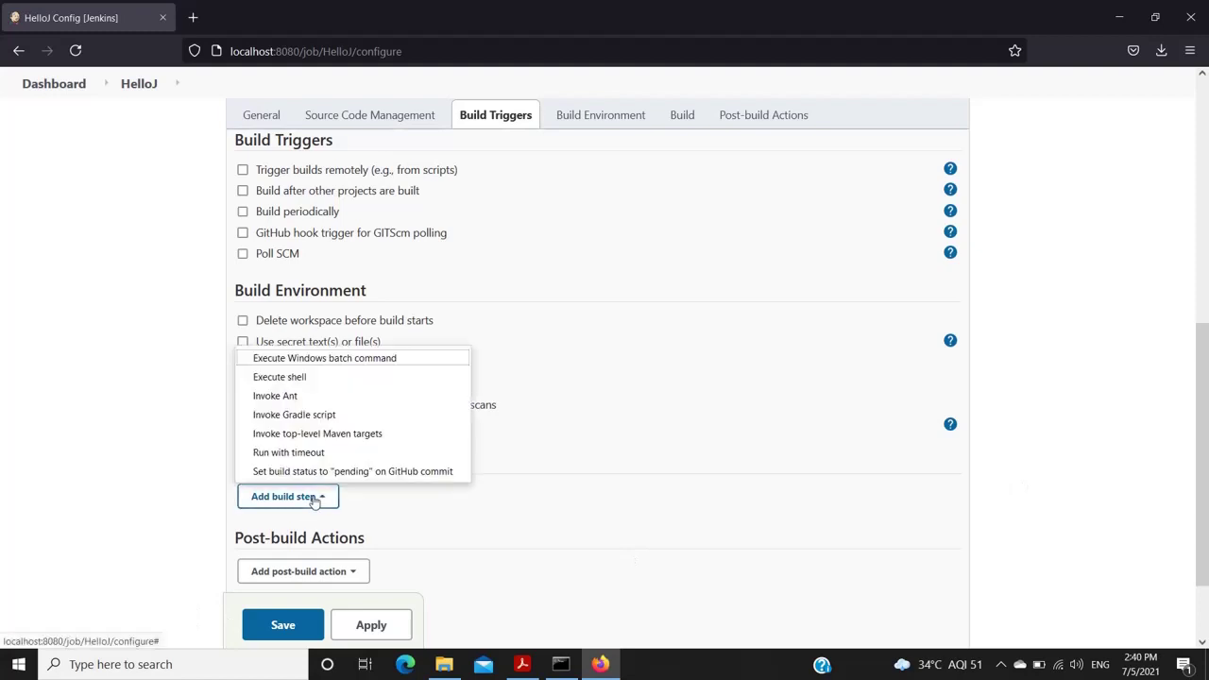
left_click(312, 359)
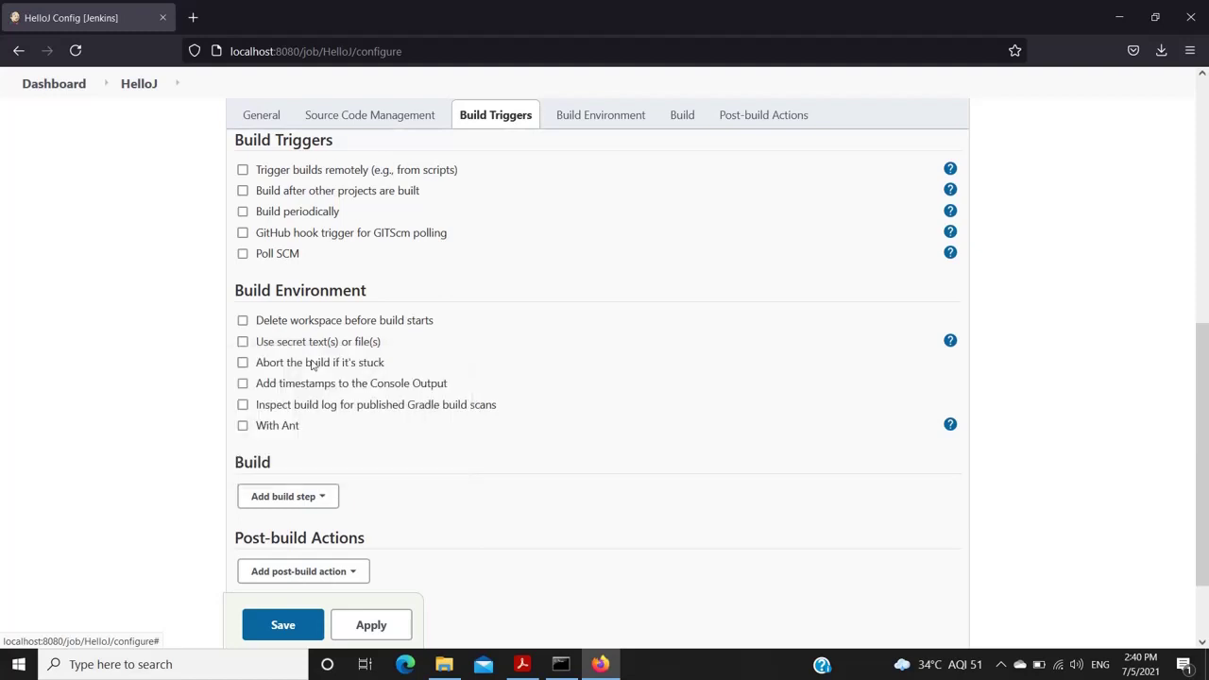
scroll(459, 554, "down", 1)
left_click(410, 492)
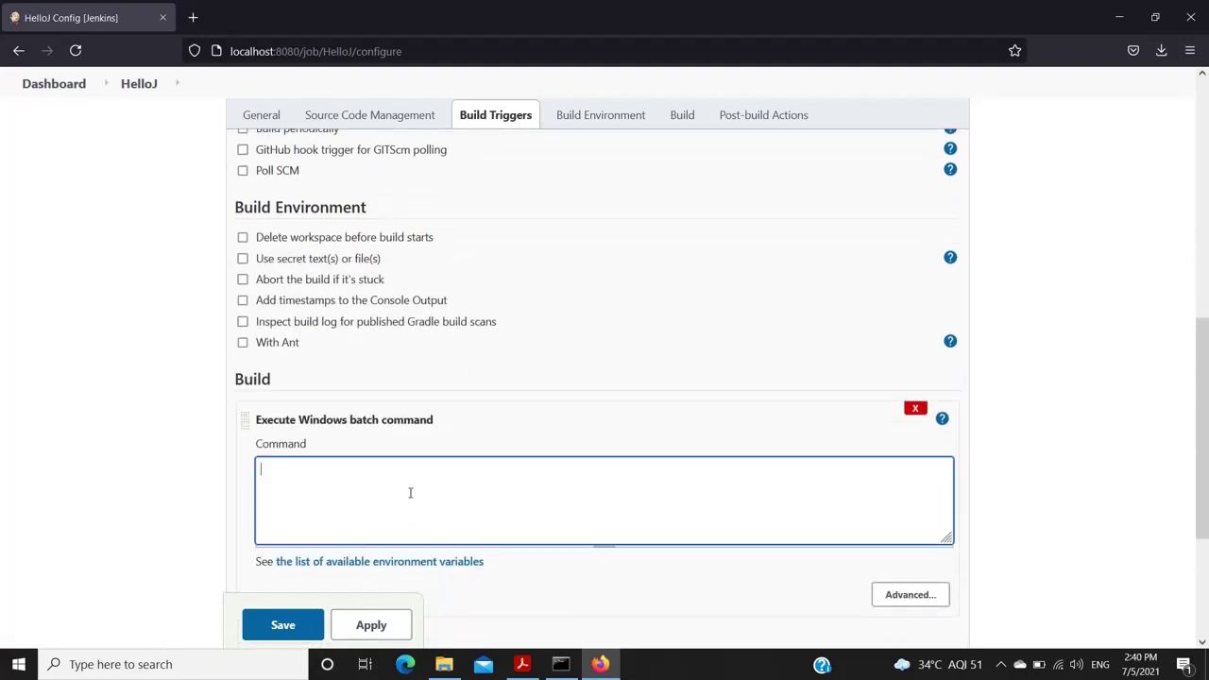
type("echo \"Hello Jenkins\"")
- Add an E-mail Notification post-build action to the project, and remove it again
scroll(486, 485, "down", 2)
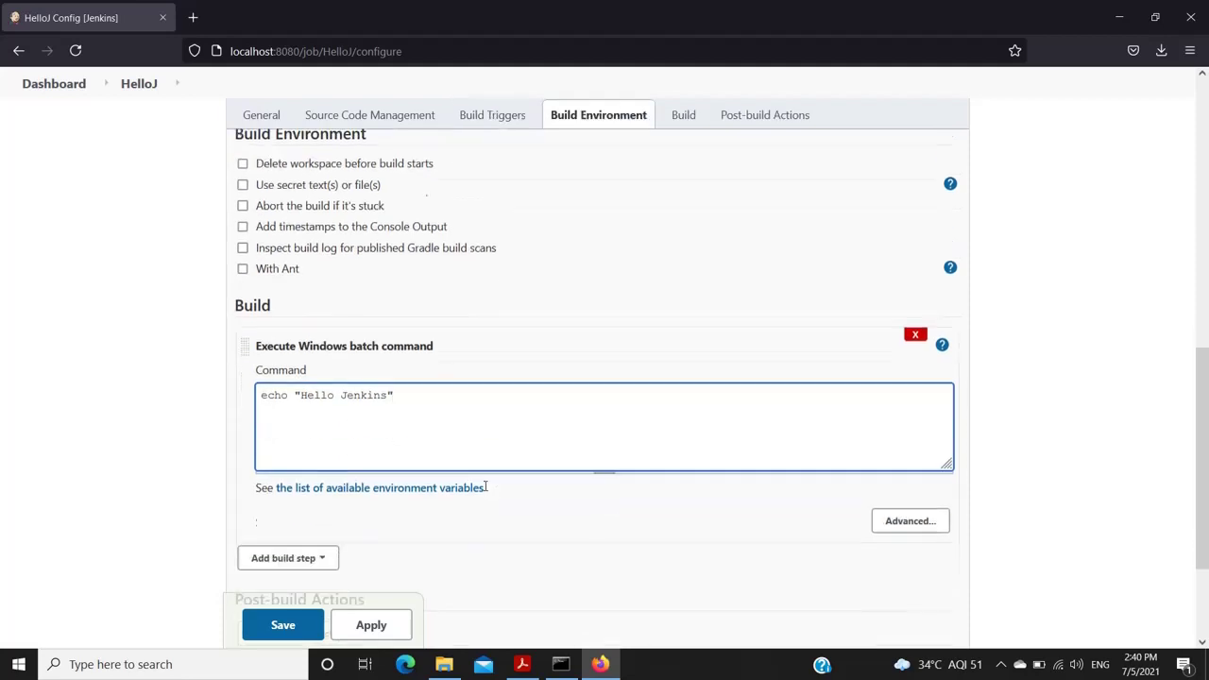
scroll(487, 486, "down", 2)
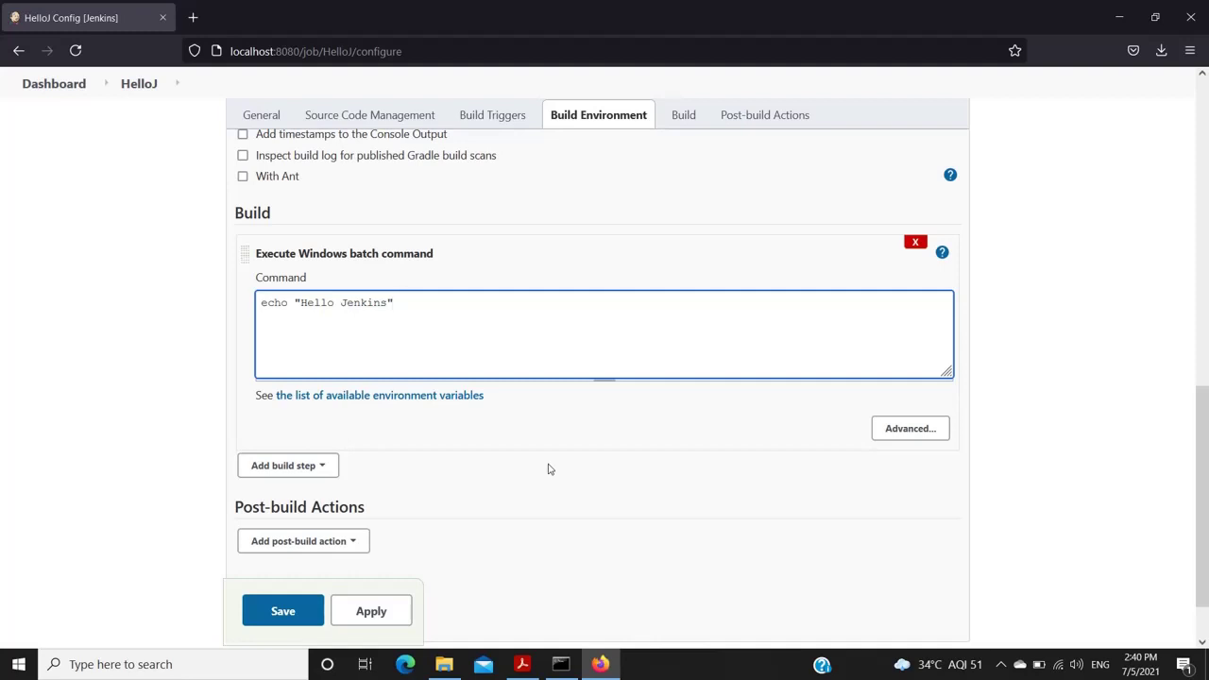
left_click(350, 540)
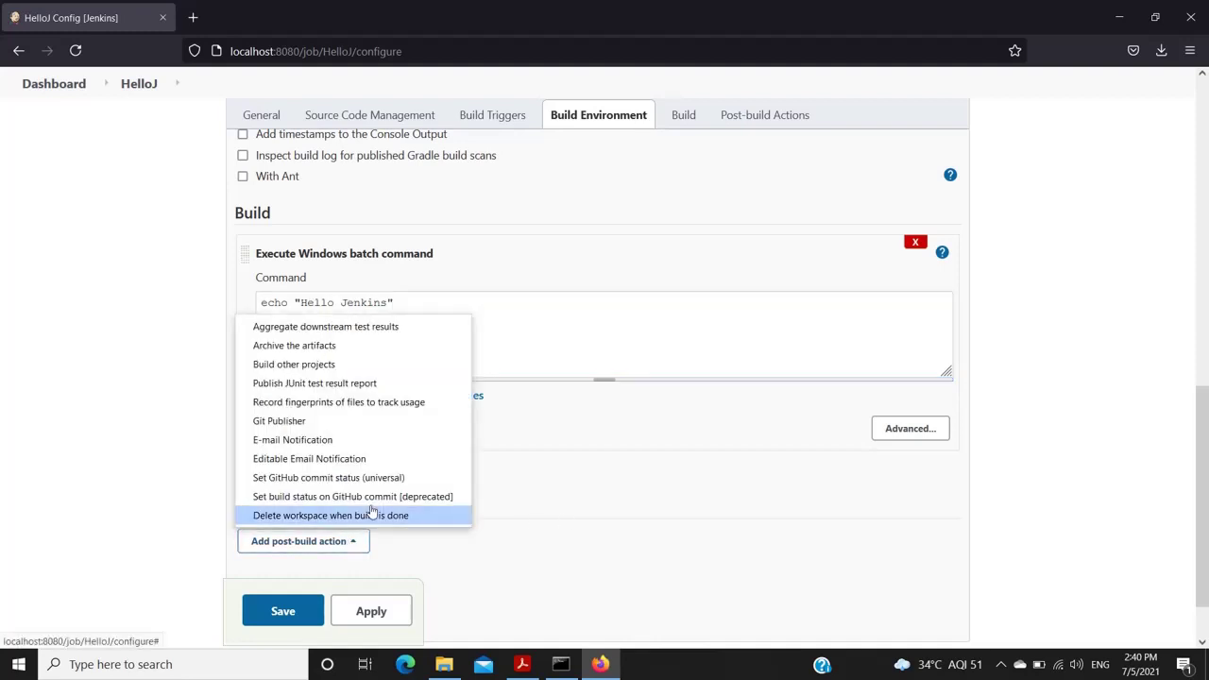
left_click(369, 439)
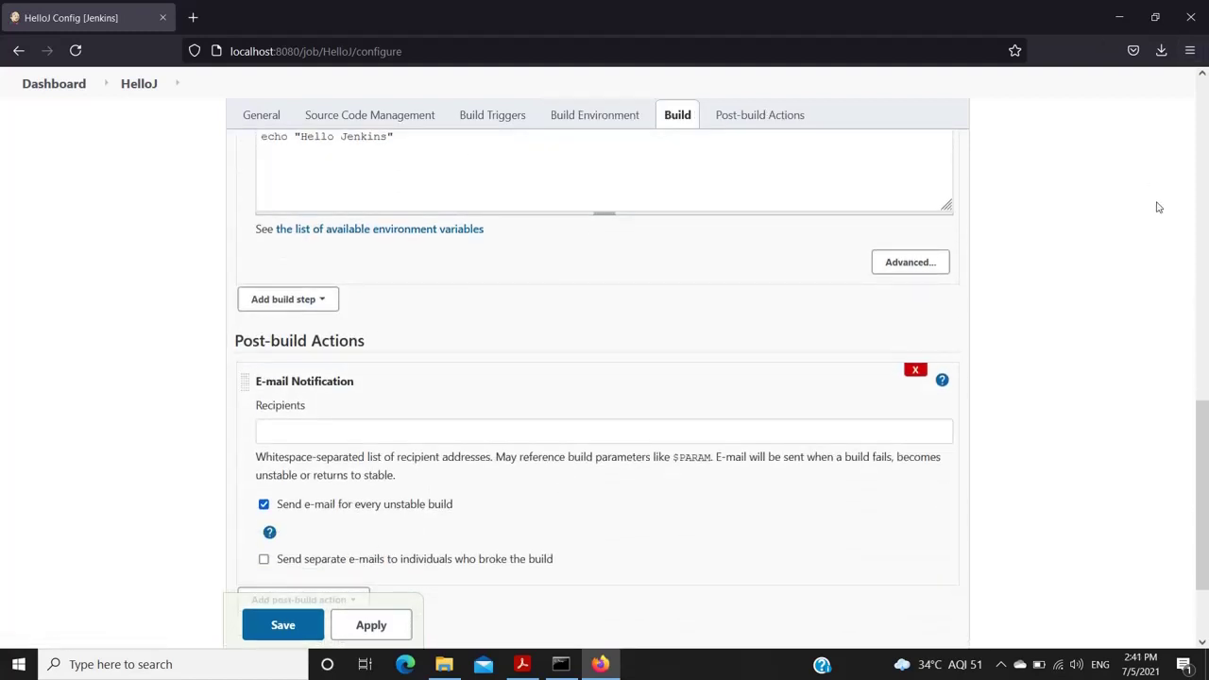
left_click(915, 371)
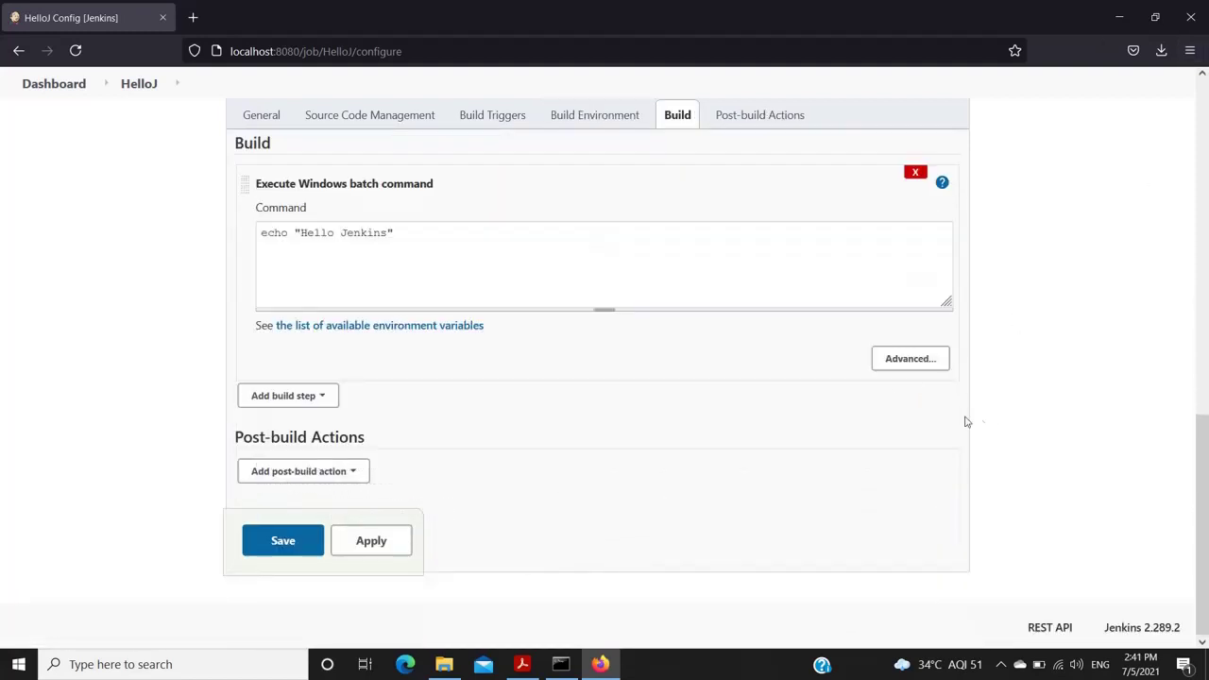
- Check over the build settings, and apply and save the HelloJ configuration
scroll(991, 421, "up", 3)
scroll(991, 422, "up", 1)
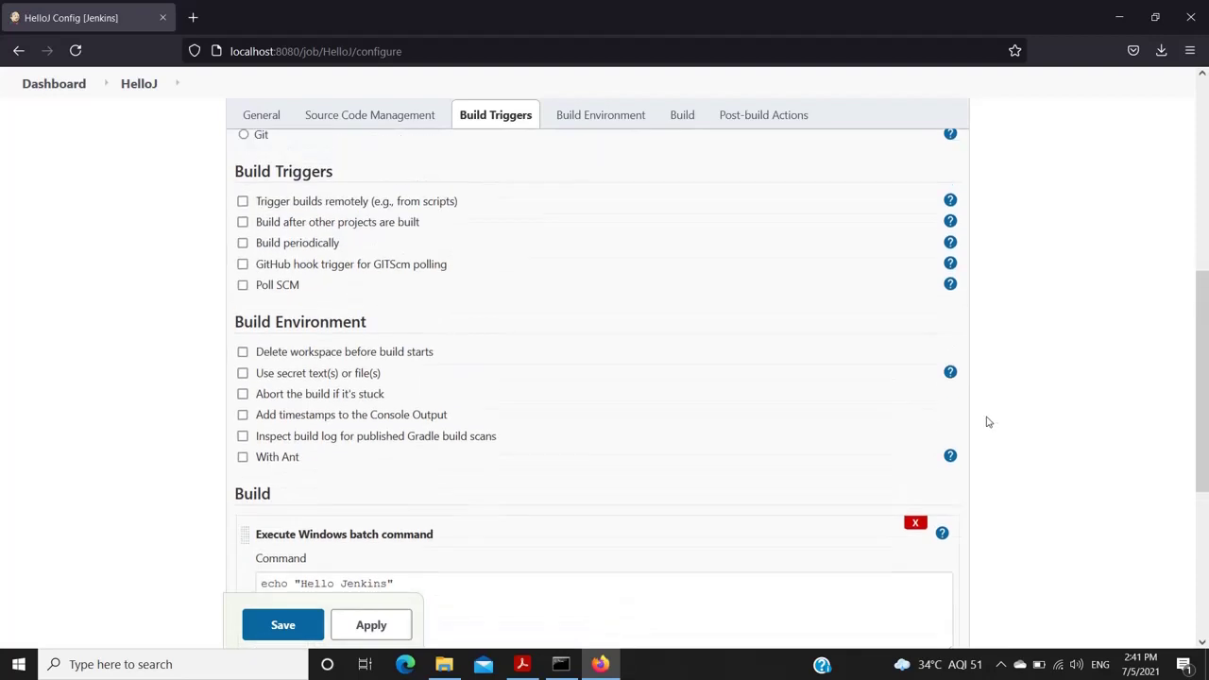
scroll(987, 421, "up", 2)
scroll(985, 418, "down", 5)
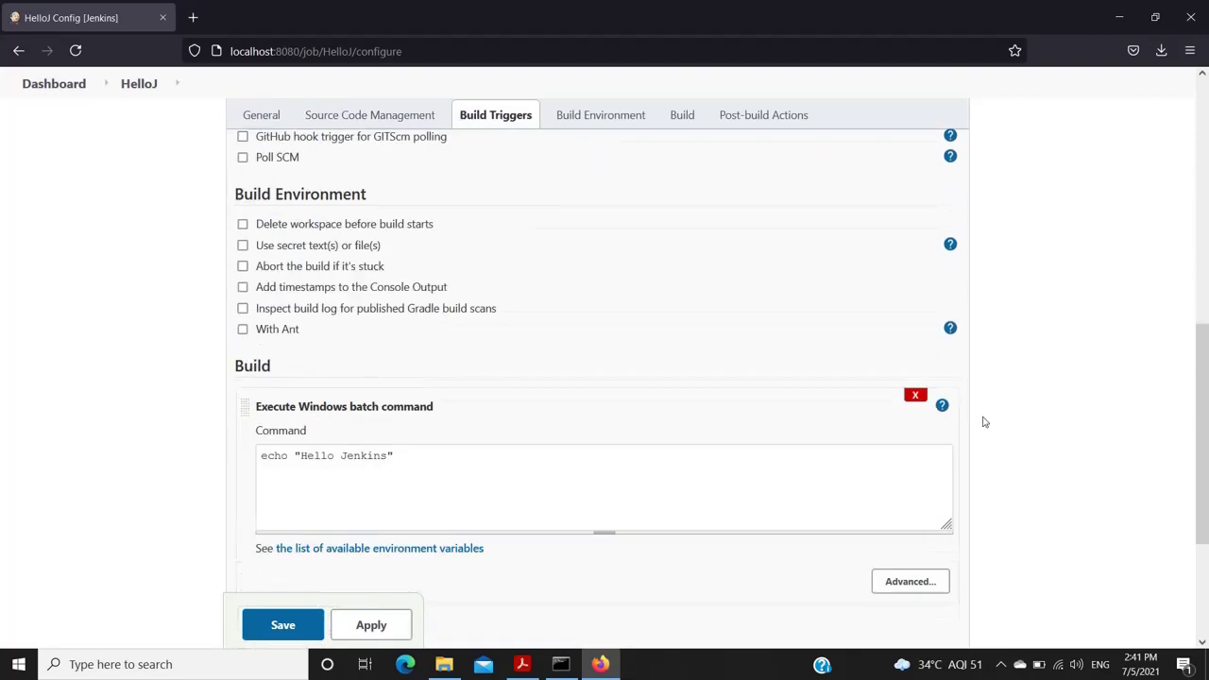
left_click(373, 627)
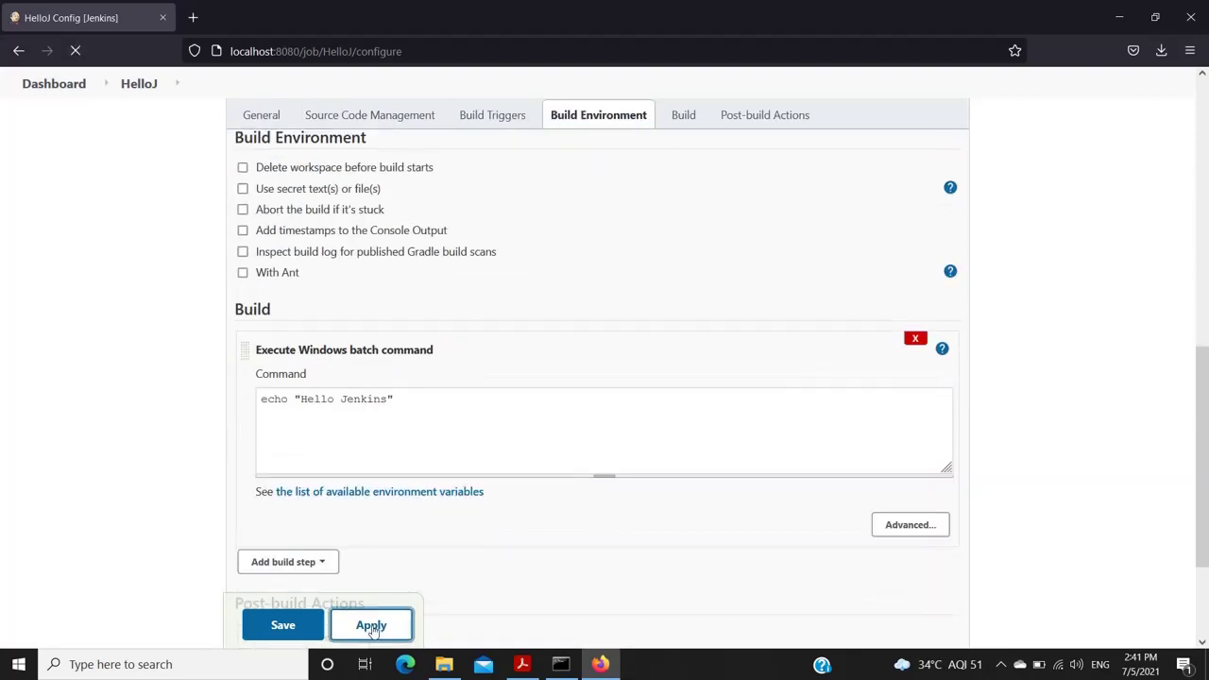
left_click(283, 626)
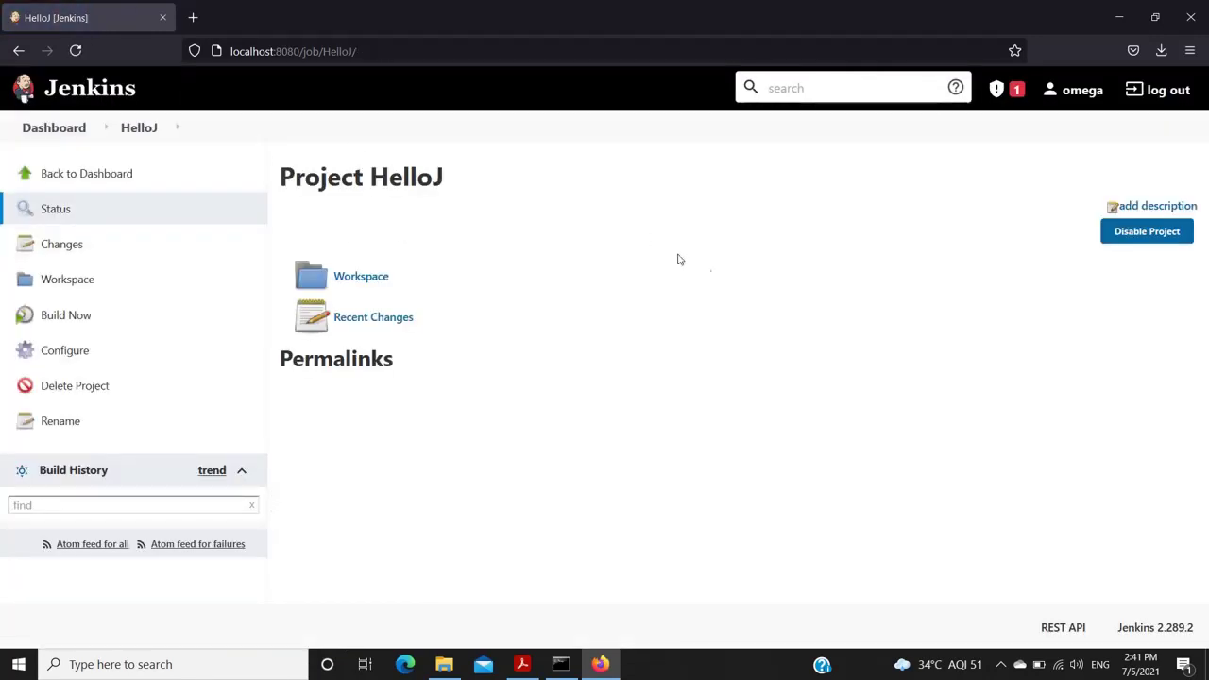
- Build the HelloJ project, and examine the echo command and its output in the console output of build #1
left_click(72, 325)
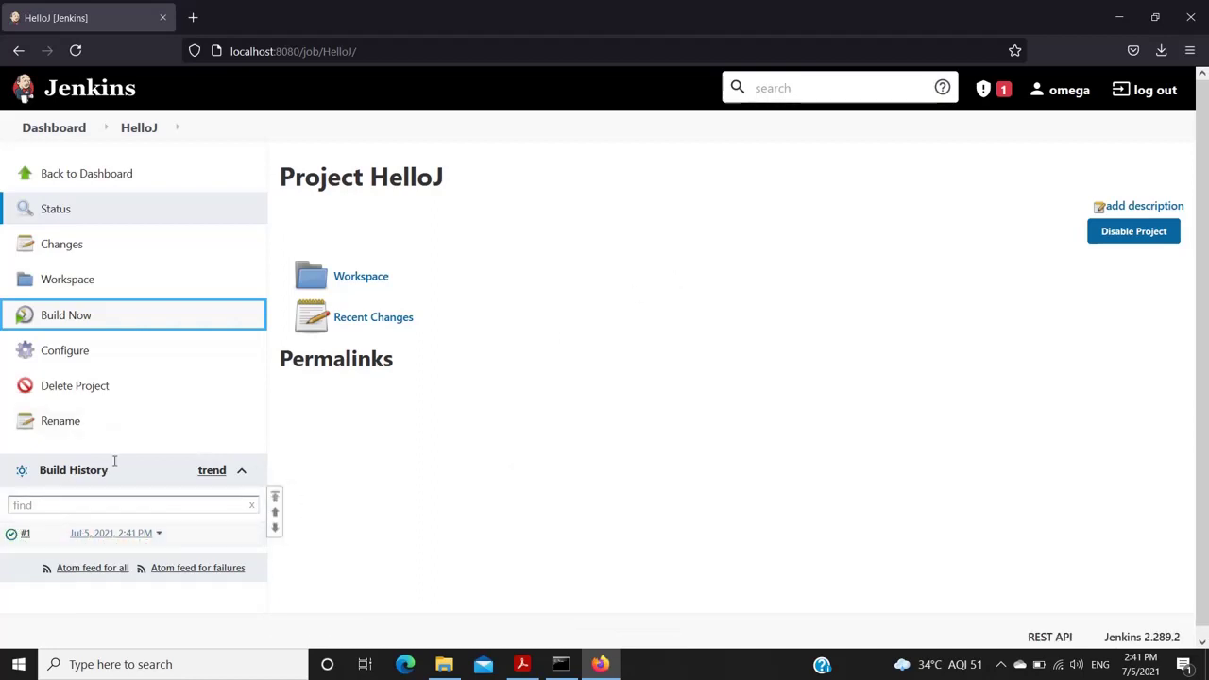
left_click(25, 535)
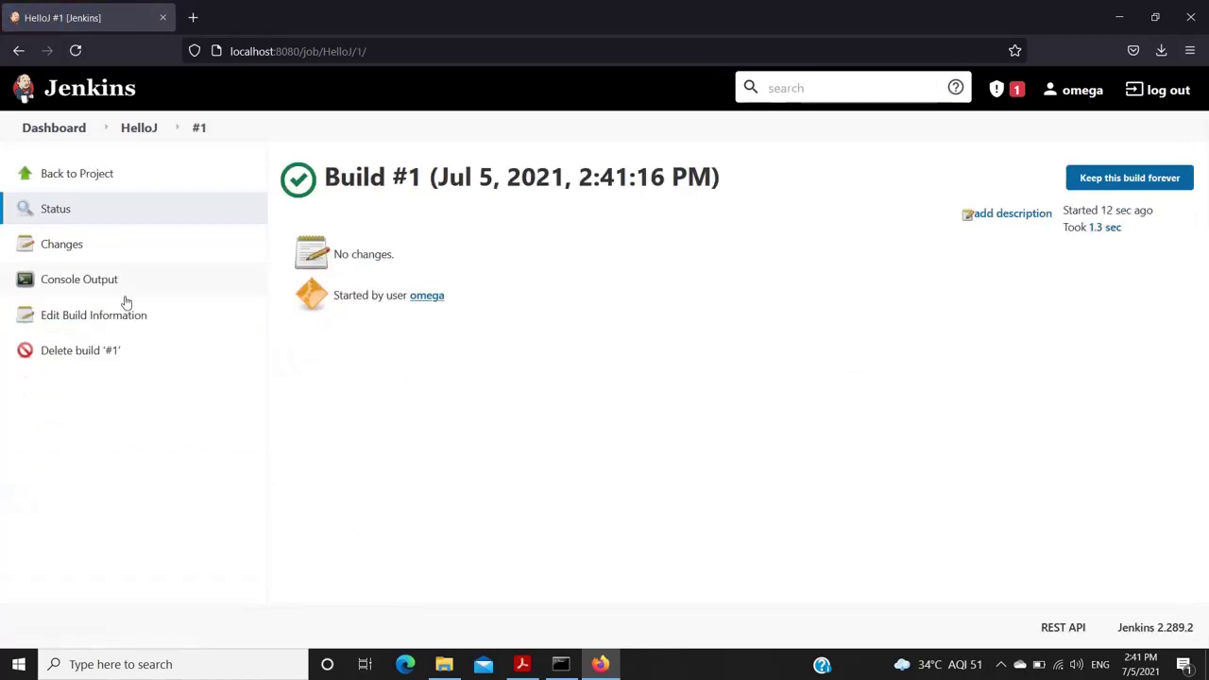
left_click(95, 280)
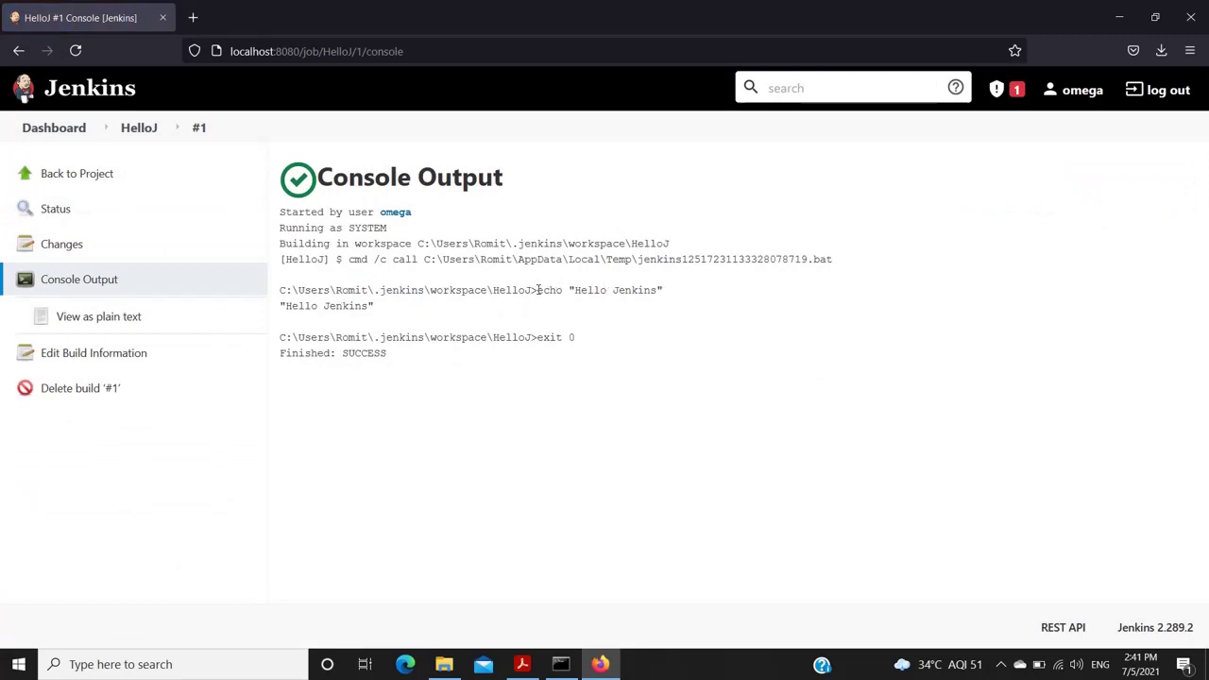
left_click_drag(536, 290, 675, 297)
left_click_drag(374, 306, 278, 309)
left_click(609, 394)
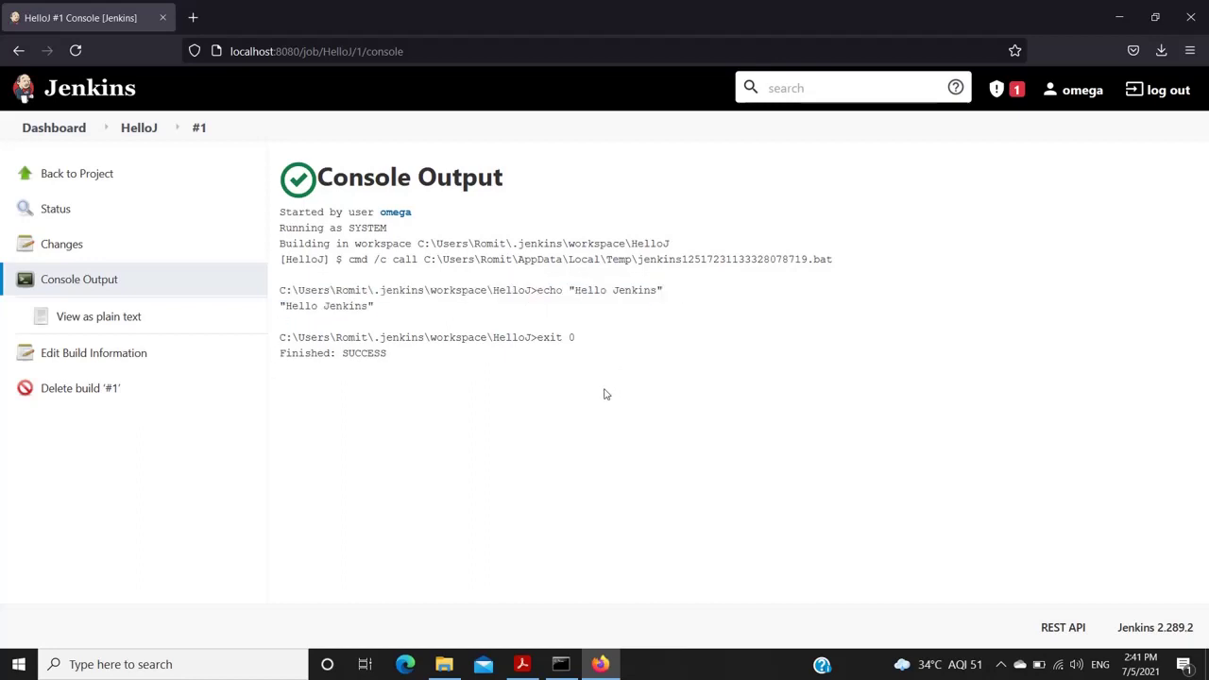